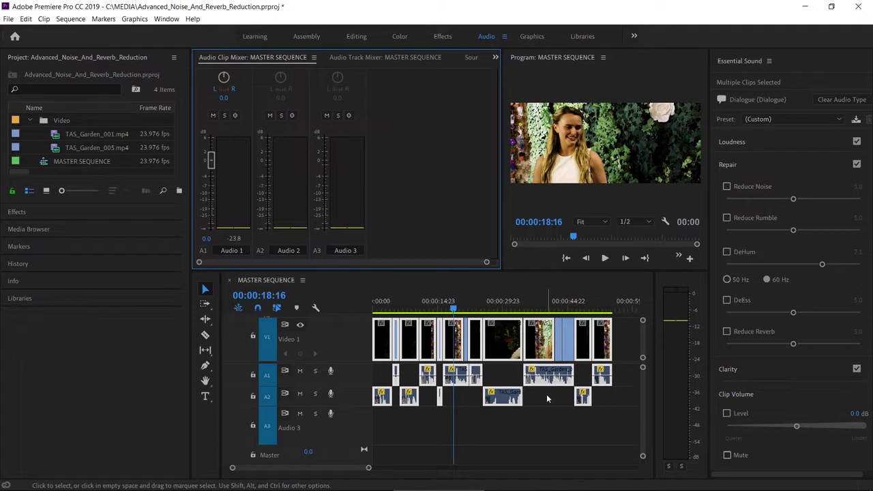
Step: Play the sequence from 00:00:18:16 to listen to the untreated dialogue audio
{"action": "left_click", "coordinate": [453, 310]}
{"action": "key", "text": "space"}
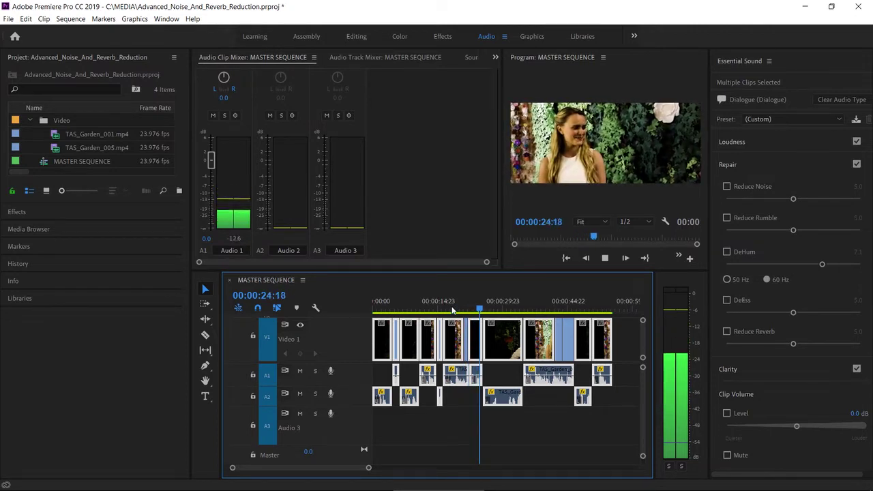
{"action": "key", "text": "space"}
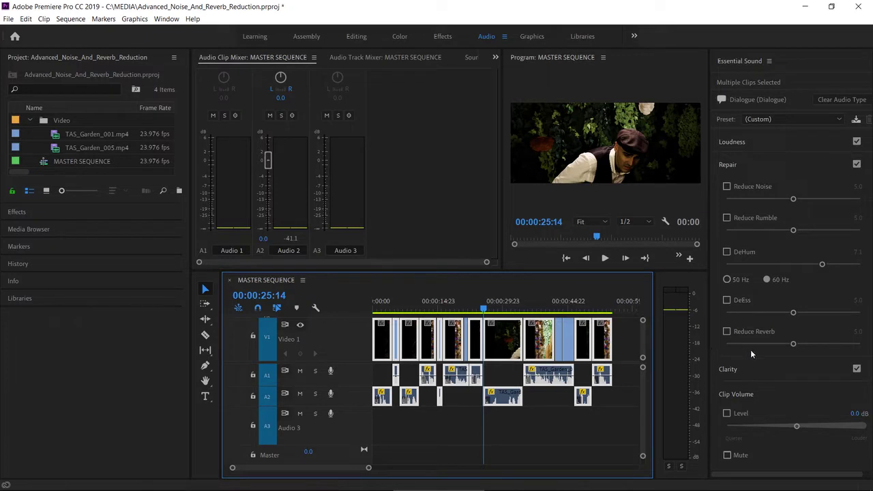
Step: Enable Reduce Reverb for the selected dialogue clips and show the effects of the TAS_Garden_005.mp4 clip at the playhead in Effect Controls
{"action": "left_click", "coordinate": [728, 332]}
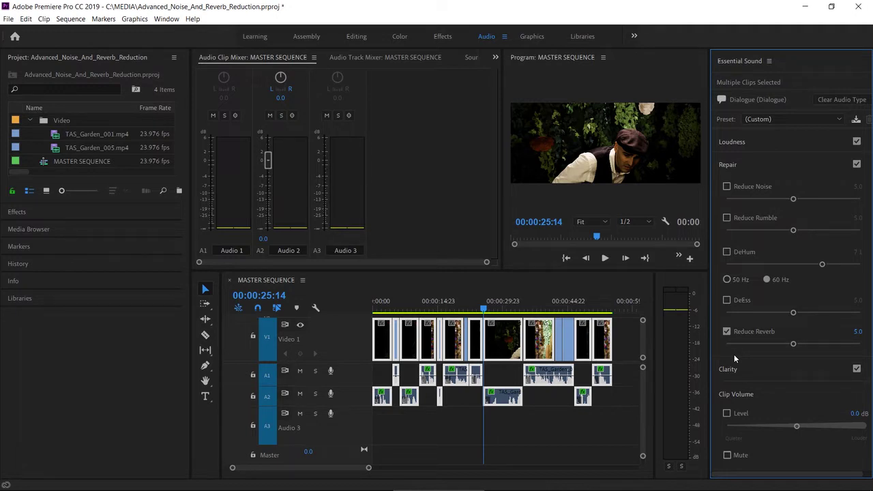
{"action": "left_click", "coordinate": [495, 58]}
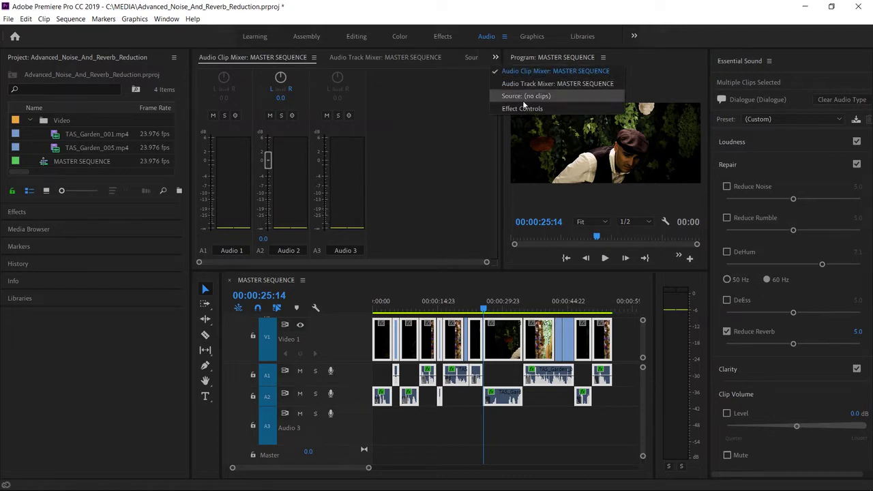
{"action": "left_click", "coordinate": [549, 108]}
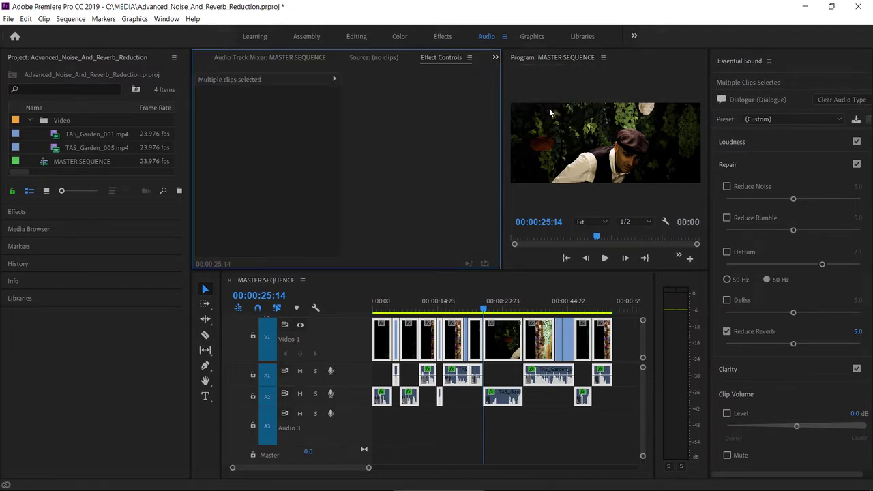
{"action": "left_click", "coordinate": [542, 400]}
{"action": "left_click", "coordinate": [513, 403]}
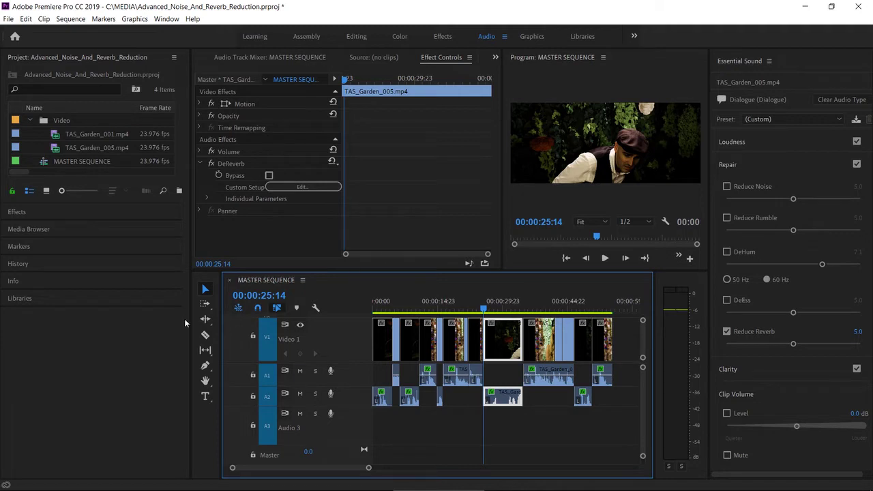
Step: Find the DeReverb effect among the Audio Effects in the effects library
{"action": "left_click", "coordinate": [16, 211]}
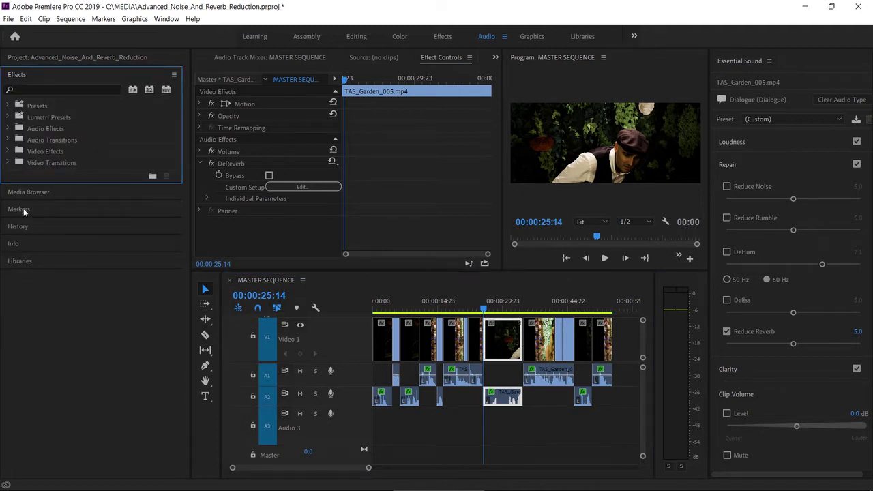
{"action": "left_click", "coordinate": [8, 128]}
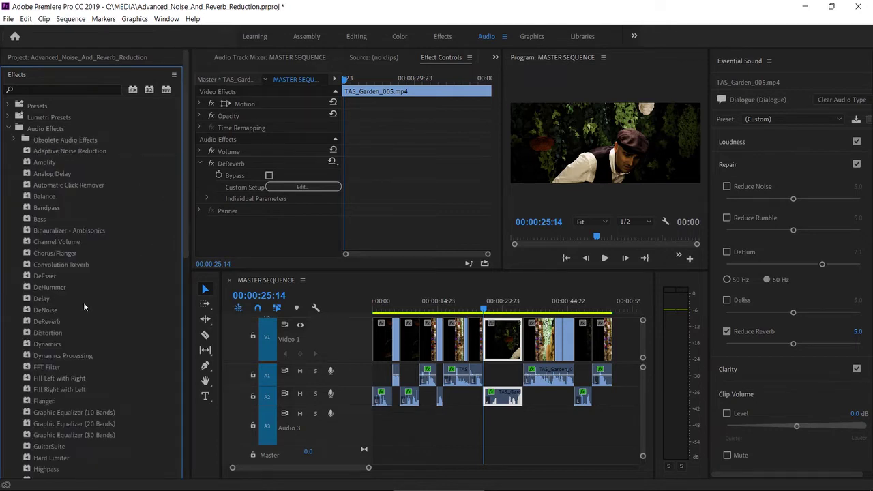
{"action": "left_click", "coordinate": [30, 322]}
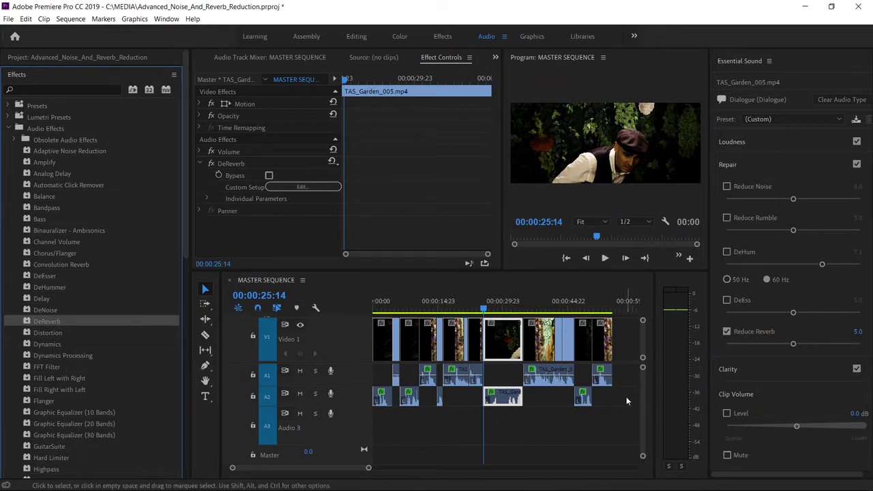
Step: Enable Reduce Noise for all clips in the sequence and show the effects of the long TAS_Garden_001.mp4 clip on Audio 1
{"action": "left_click_drag", "start_coordinate": [626, 314], "coordinate": [374, 406]}
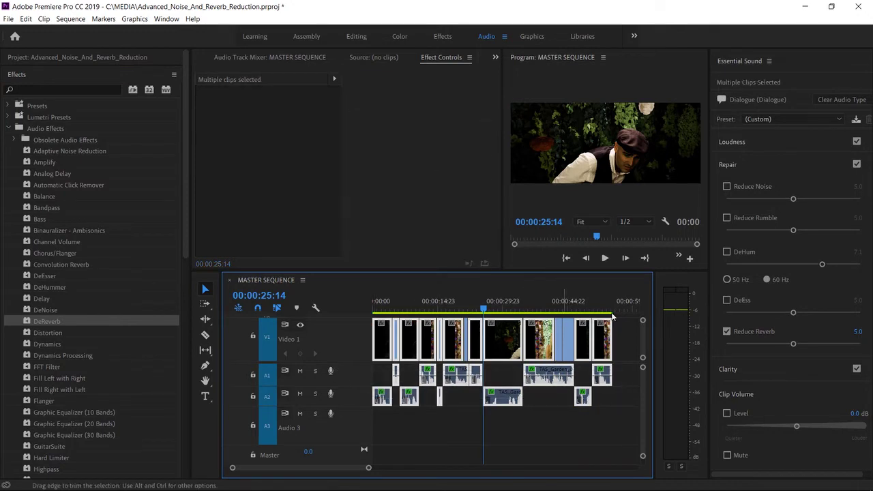
{"action": "left_click", "coordinate": [727, 186]}
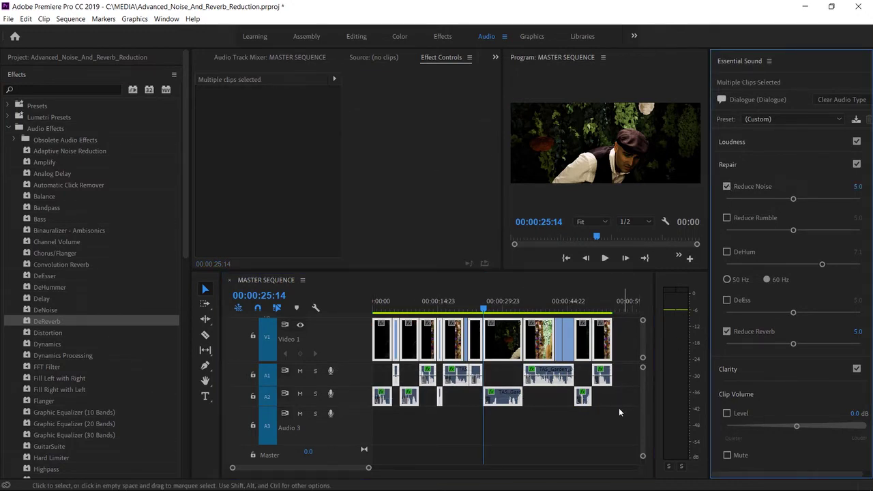
{"action": "left_click", "coordinate": [550, 400]}
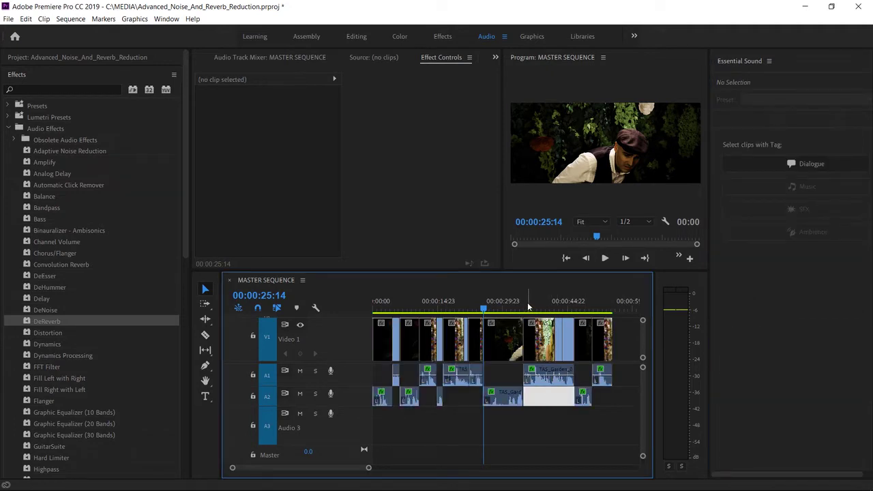
{"action": "left_click", "coordinate": [544, 383]}
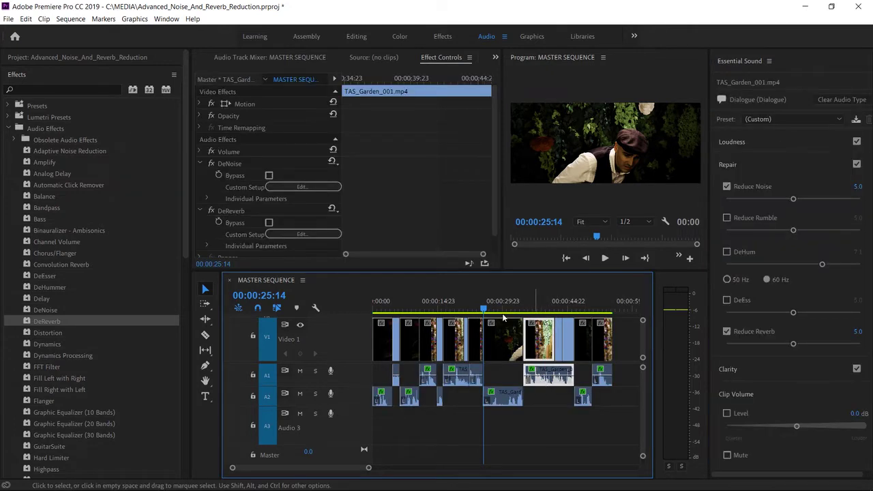
{"action": "left_click", "coordinate": [494, 171]}
{"action": "left_click_drag", "start_coordinate": [494, 172], "coordinate": [493, 200]}
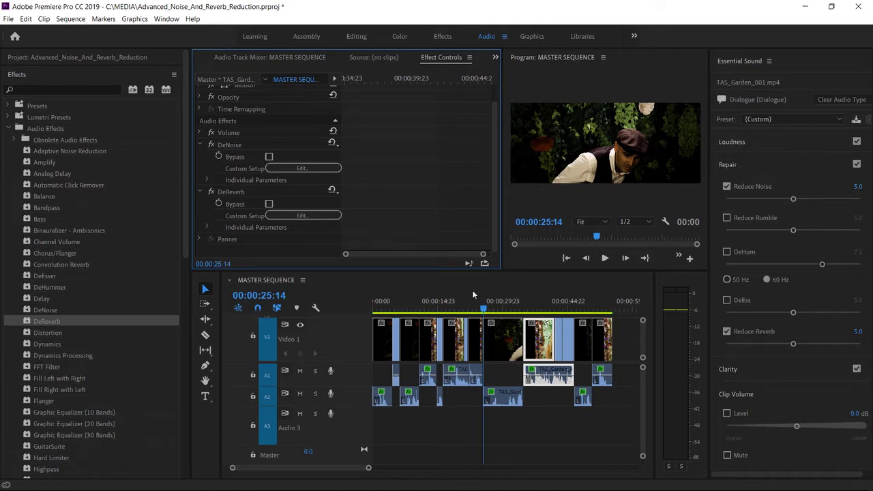
Step: Open the DeNoise custom setup at 00:00:34:23 and review its presets, keeping (Default)
{"action": "left_click", "coordinate": [525, 311]}
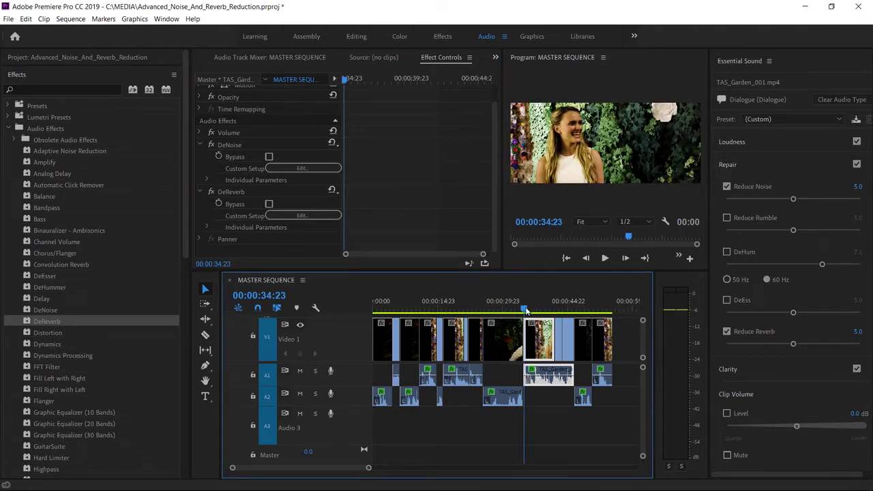
{"action": "left_click", "coordinate": [322, 168]}
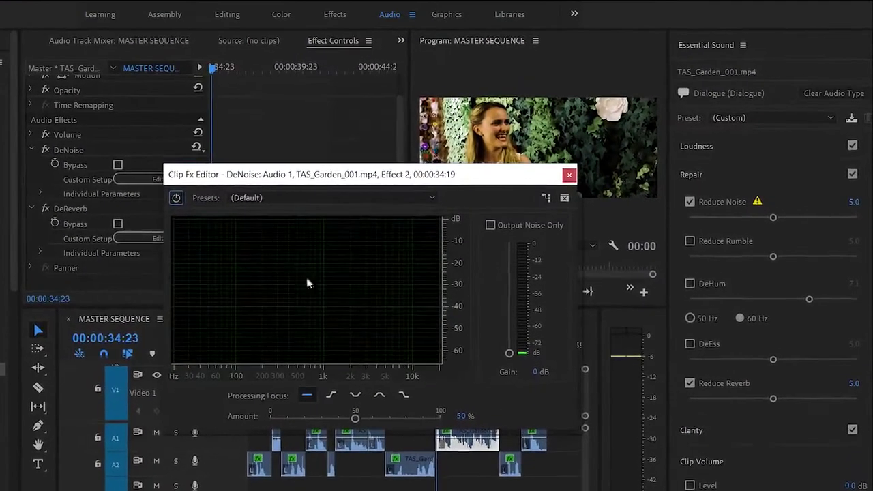
{"action": "left_click", "coordinate": [405, 198]}
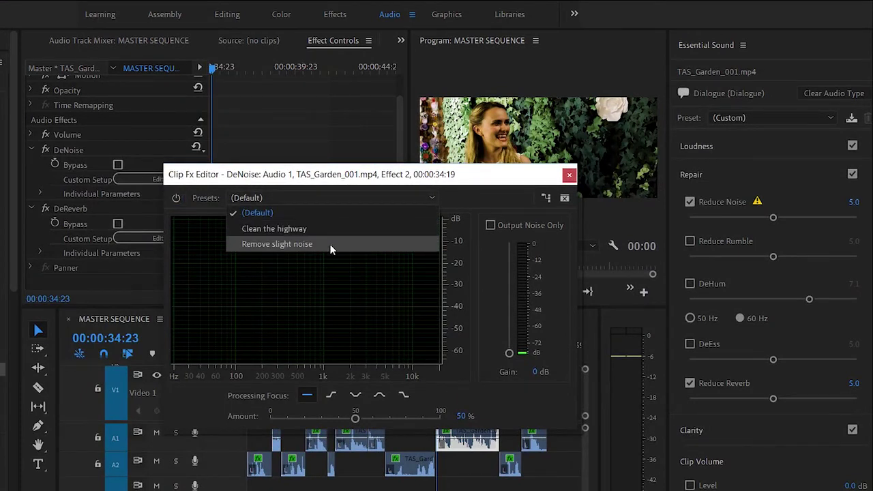
{"action": "left_click", "coordinate": [432, 199]}
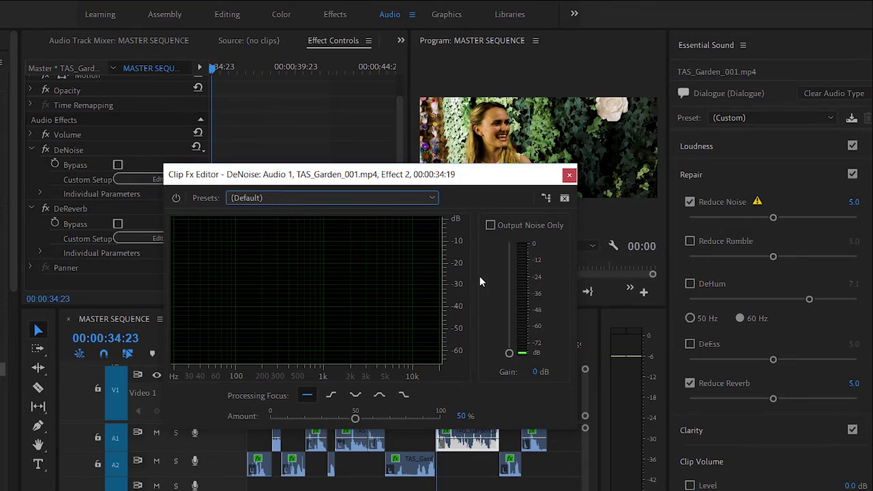
Step: Preview the clip and set the DeNoise processing focus to higher frequencies with an amount of 51%
{"action": "key", "text": "space"}
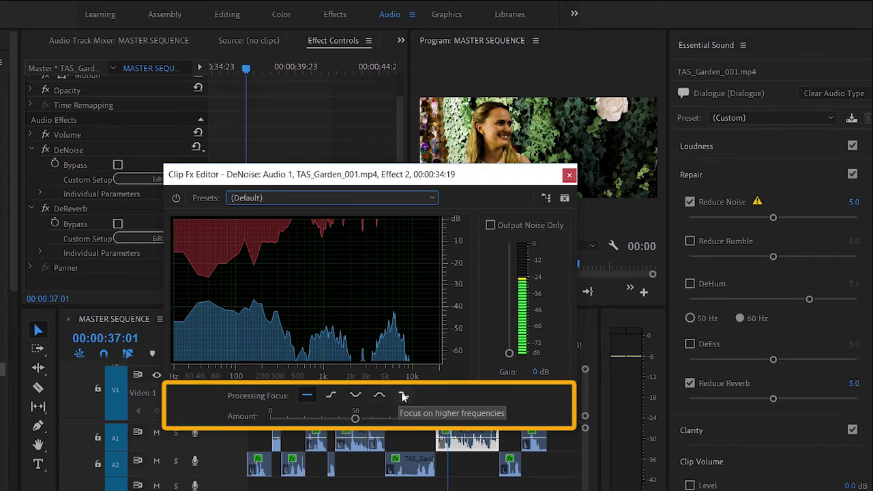
{"action": "left_click", "coordinate": [333, 395]}
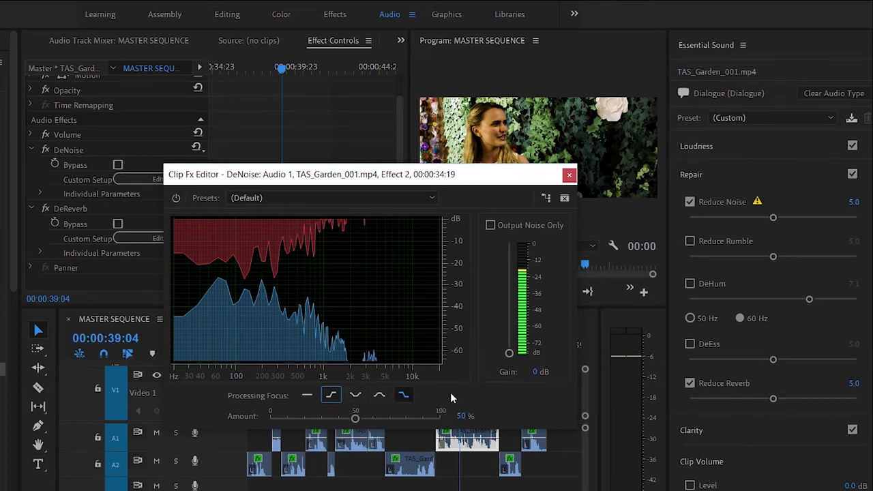
{"action": "mouse_move", "coordinate": [353, 424]}
{"action": "left_mouse_down"}
{"action": "mouse_move", "coordinate": [385, 423]}
{"action": "mouse_move", "coordinate": [334, 421]}
{"action": "mouse_move", "coordinate": [356, 424]}
{"action": "left_mouse_up"}
Step: Try Output Noise Only in the DeNoise editor, turn it off again, and close the editor
{"action": "left_click", "coordinate": [491, 226]}
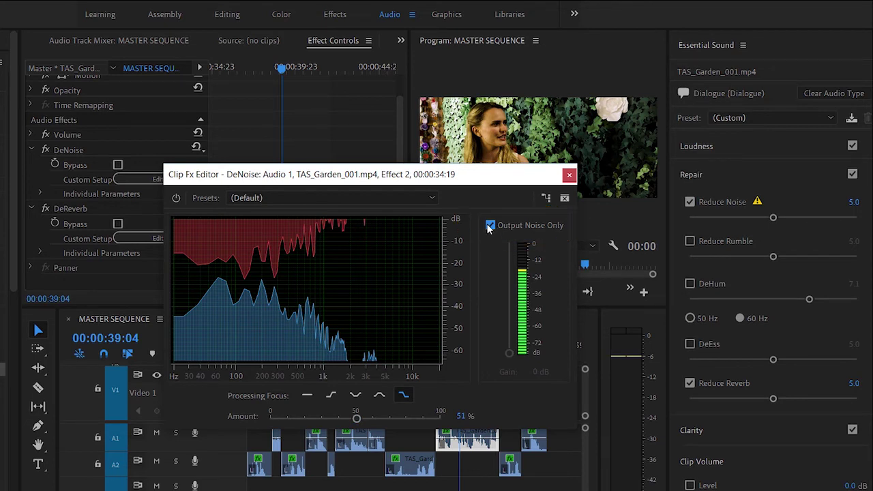
{"action": "left_click", "coordinate": [490, 227]}
{"action": "left_click", "coordinate": [569, 176]}
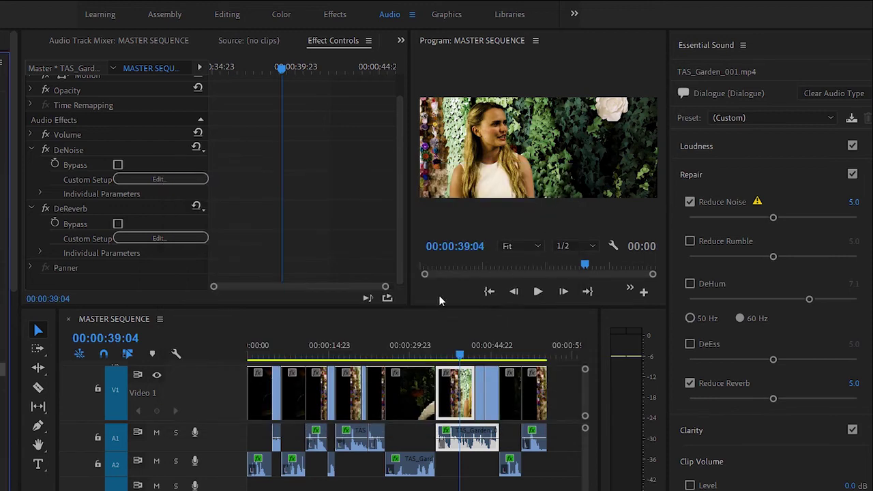
Step: Open the DeReverb custom setup, check its presets, preview the reverb reduction during playback, and close the editor
{"action": "left_click", "coordinate": [154, 238]}
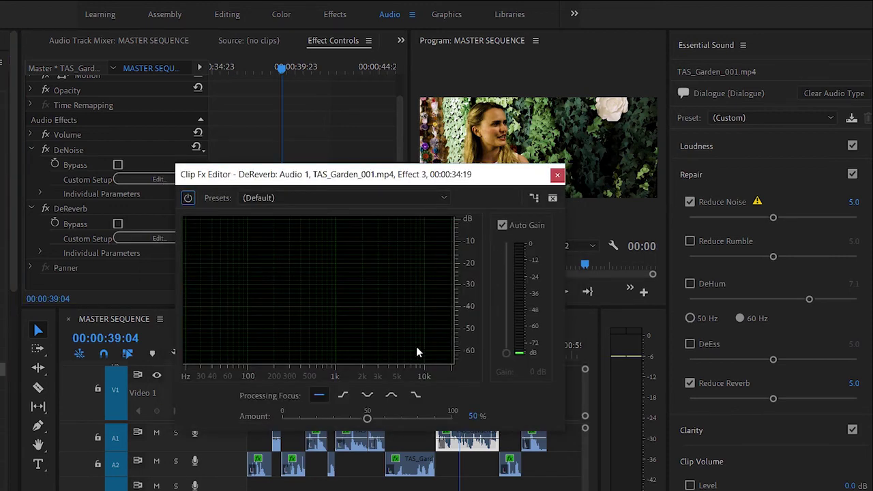
{"action": "left_click", "coordinate": [403, 197]}
{"action": "left_click", "coordinate": [406, 198]}
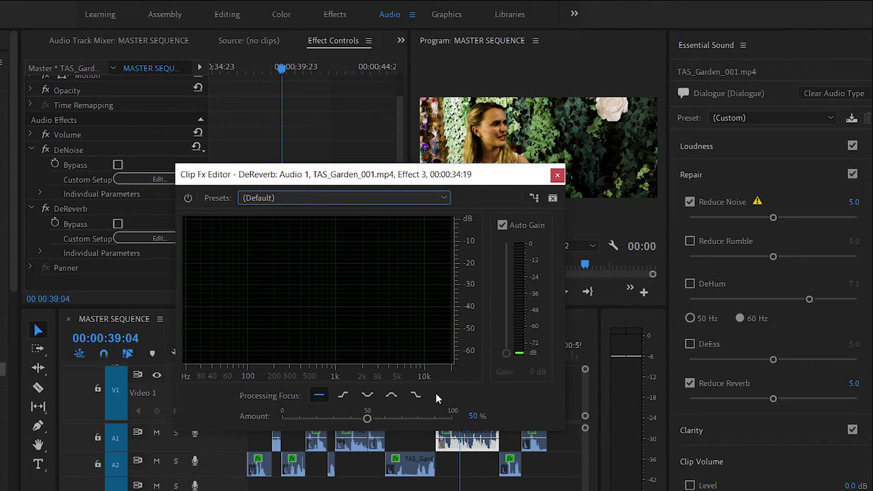
{"action": "key", "text": "space"}
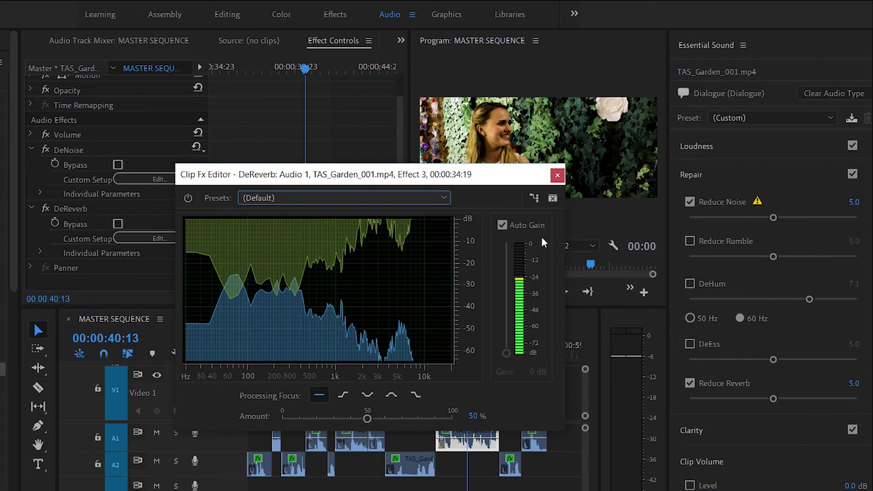
{"action": "left_click", "coordinate": [557, 175]}
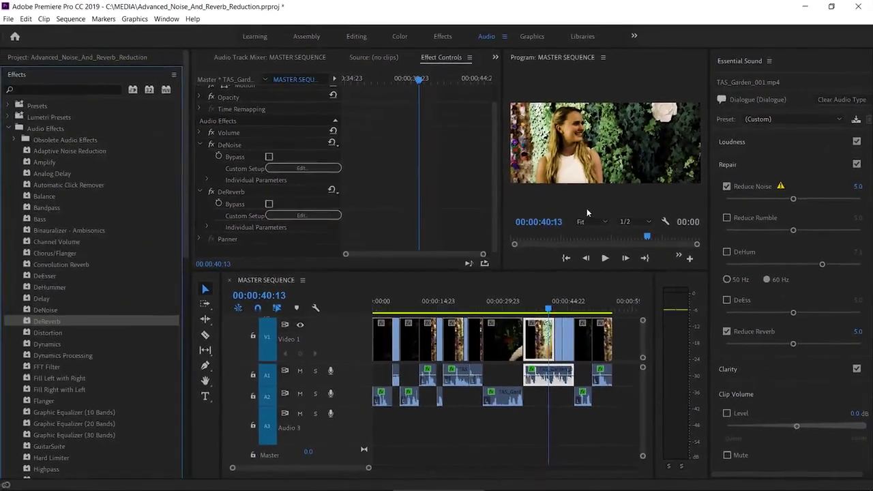